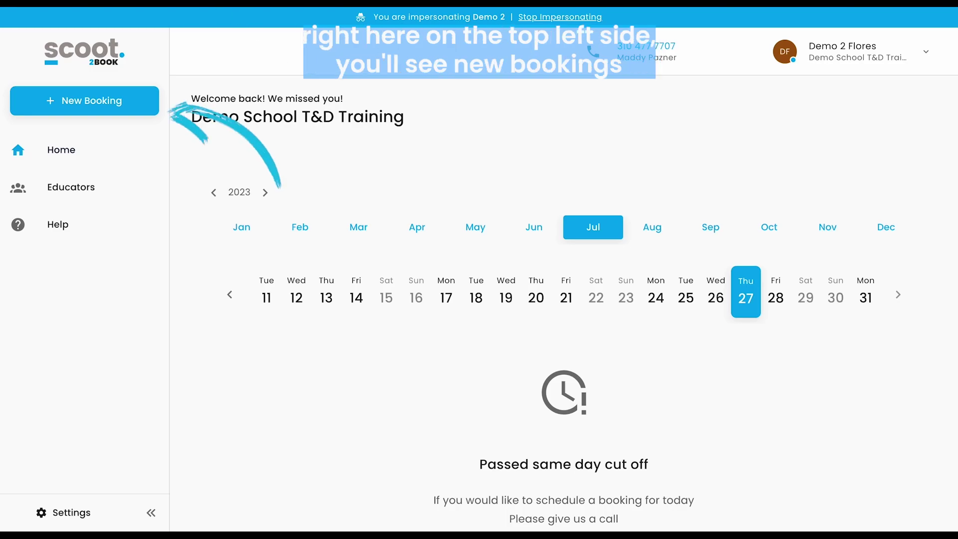
Start a new booking dated Tuesday, August 1, 2023
click(105, 102)
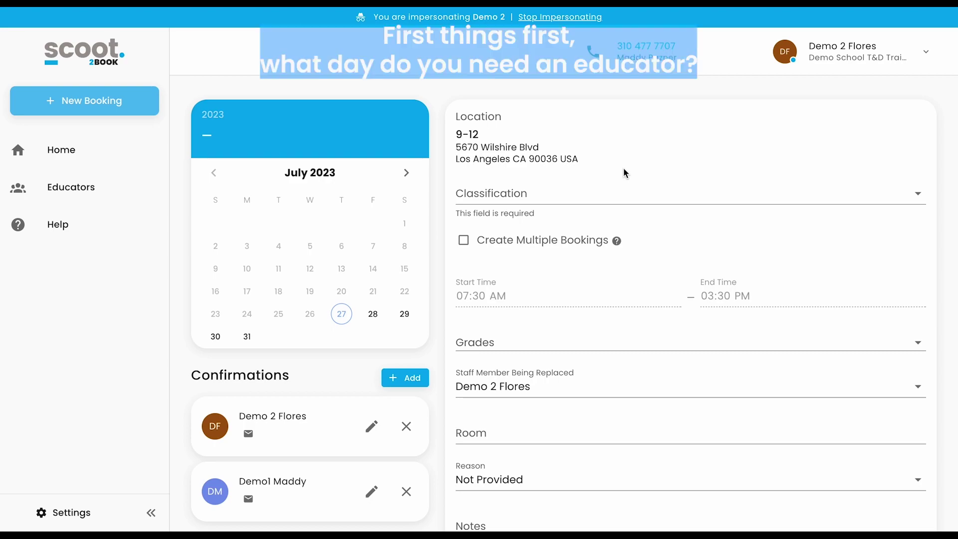
click(404, 173)
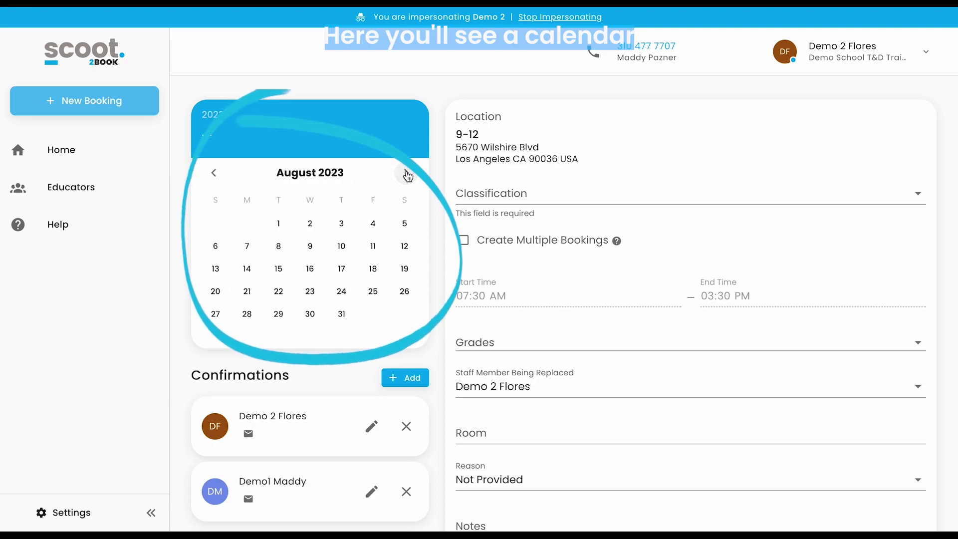
click(280, 227)
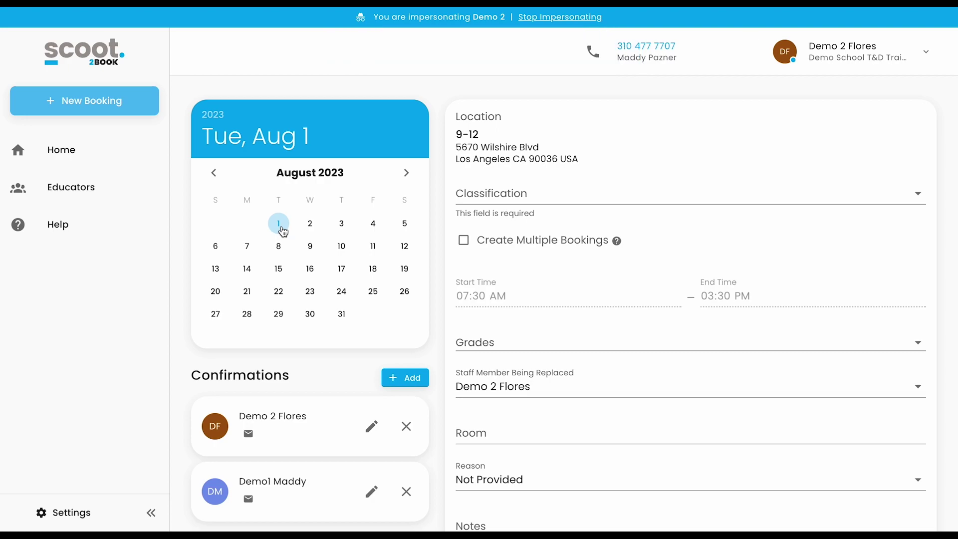
Try adding August 2, 3 and 4 as extra booking days
click(310, 227)
click(340, 227)
click(370, 225)
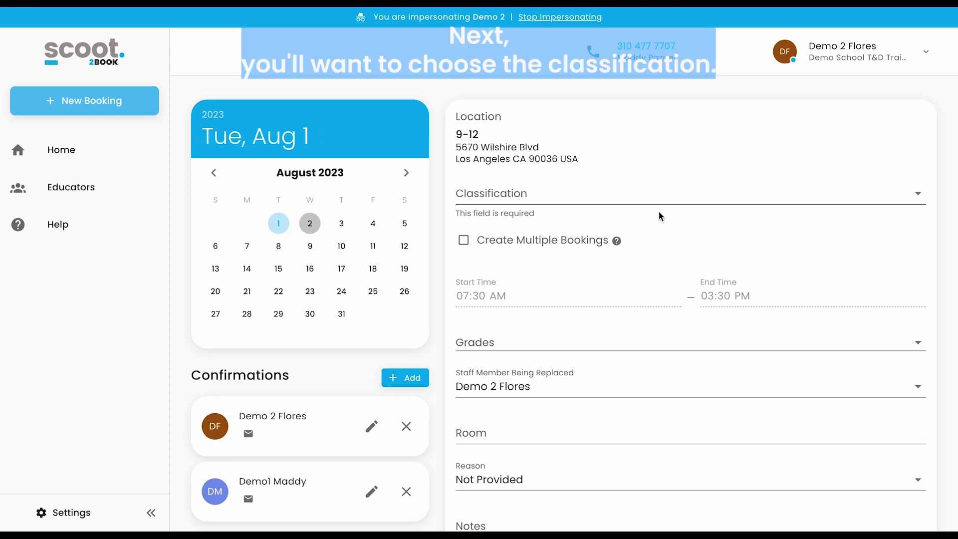
Set the booking's Classification to Teacher, after briefly trying Teaching Aide
click(680, 201)
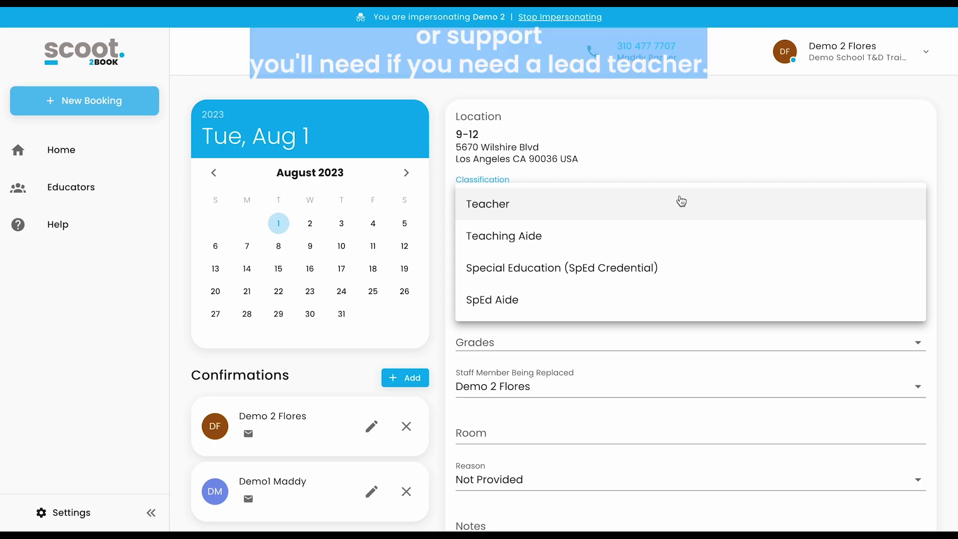
click(626, 206)
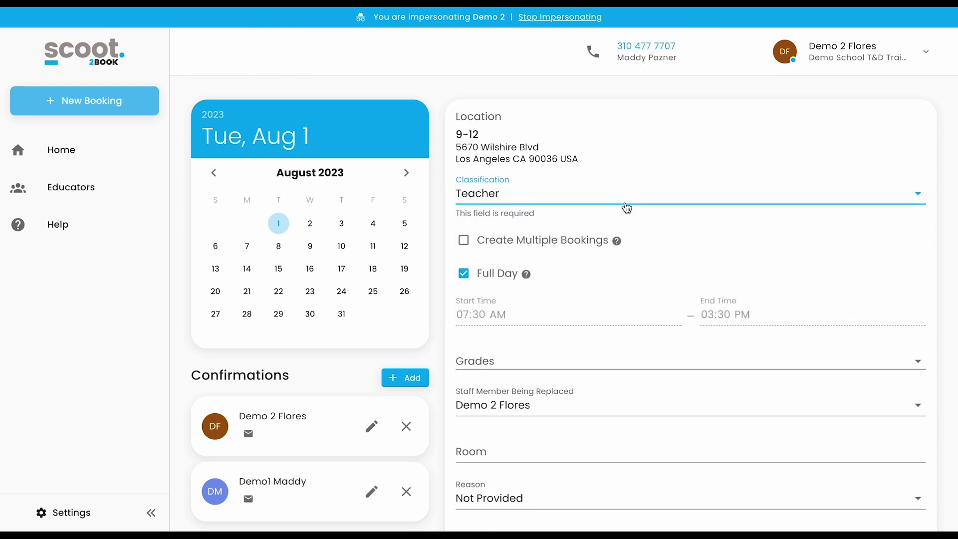
click(610, 200)
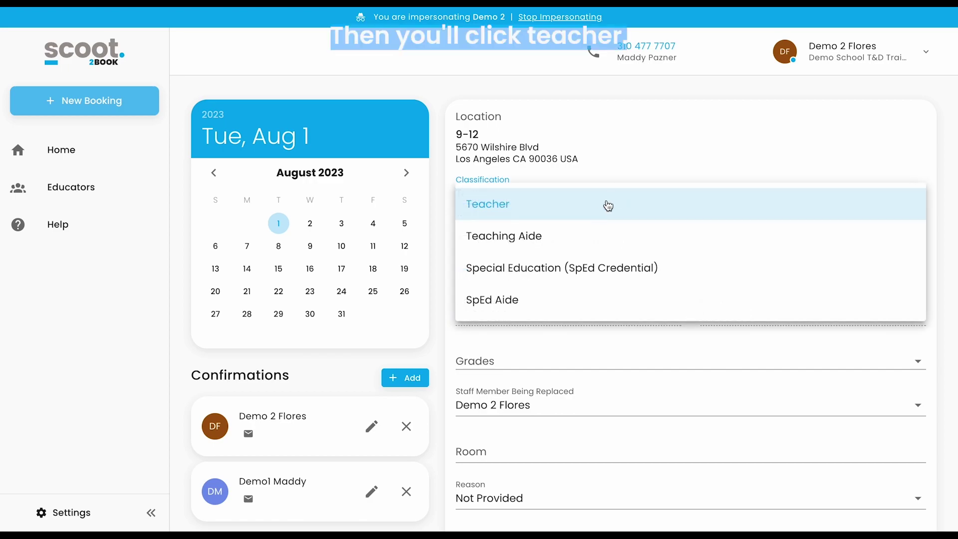
click(579, 236)
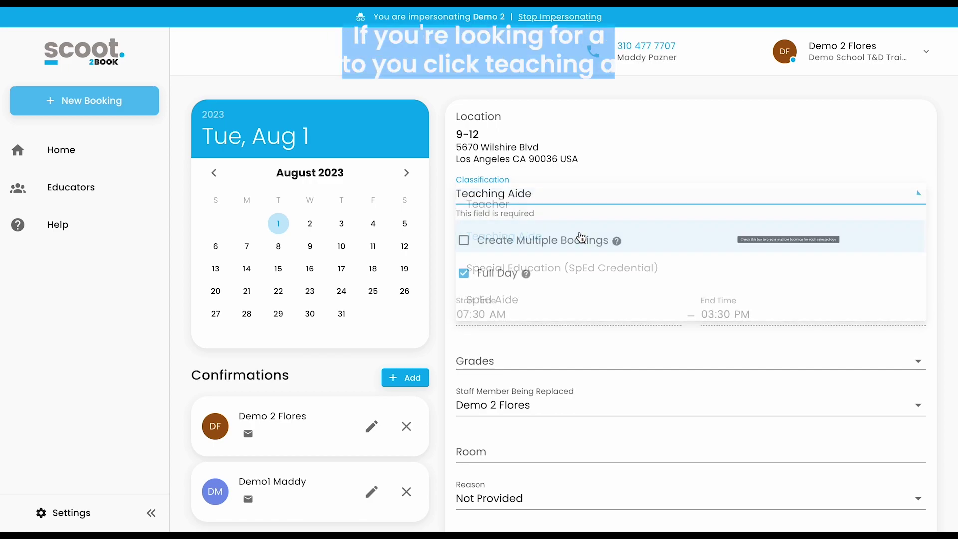
click(573, 201)
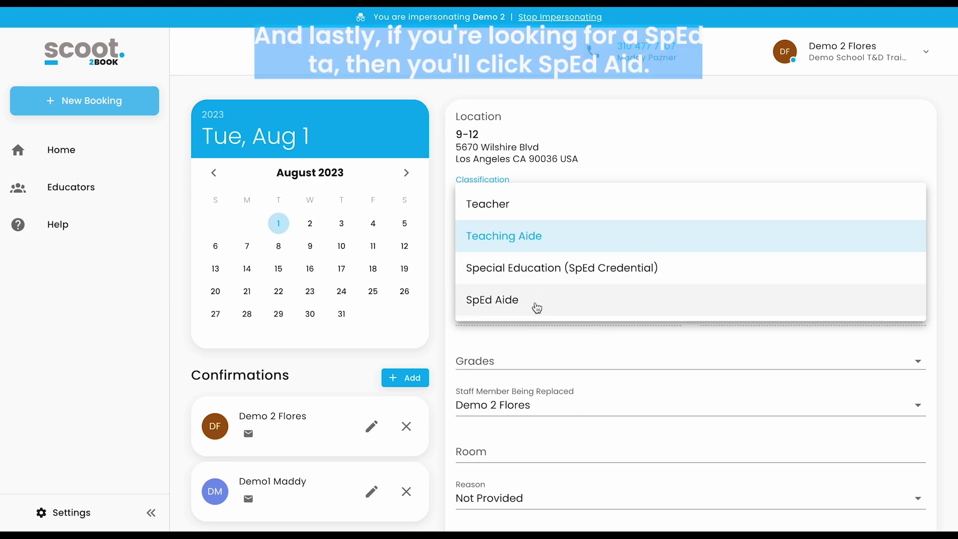
click(530, 206)
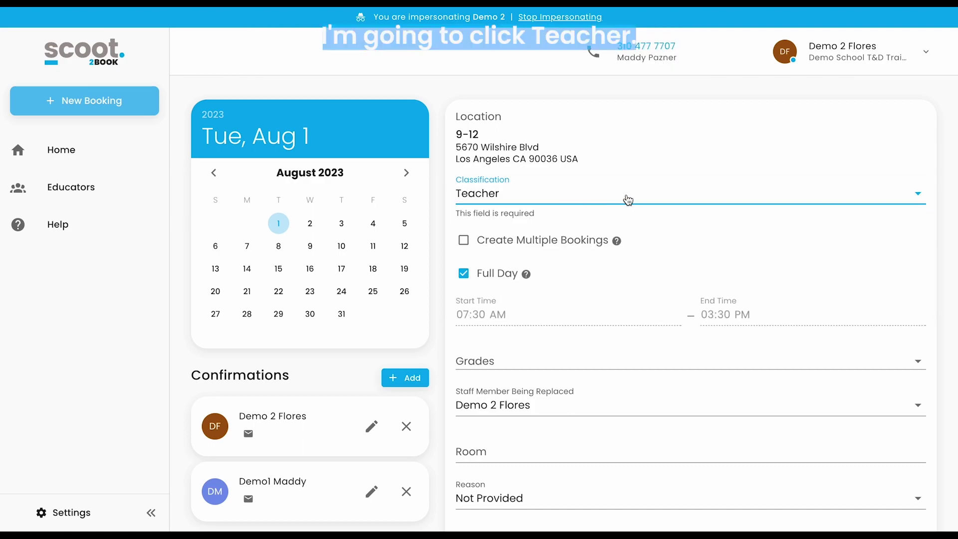
scroll(627, 200, down, 1)
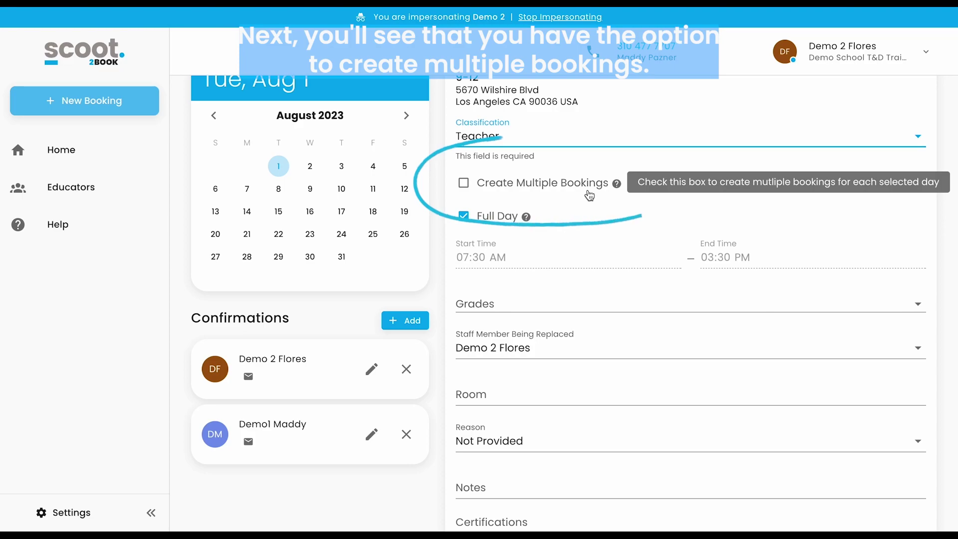
click(464, 183)
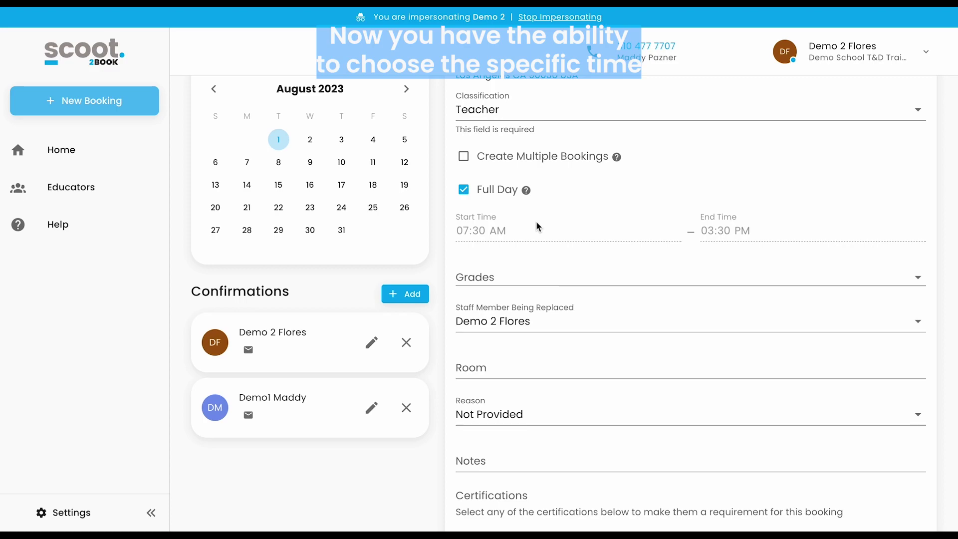
mouse_move(521, 195)
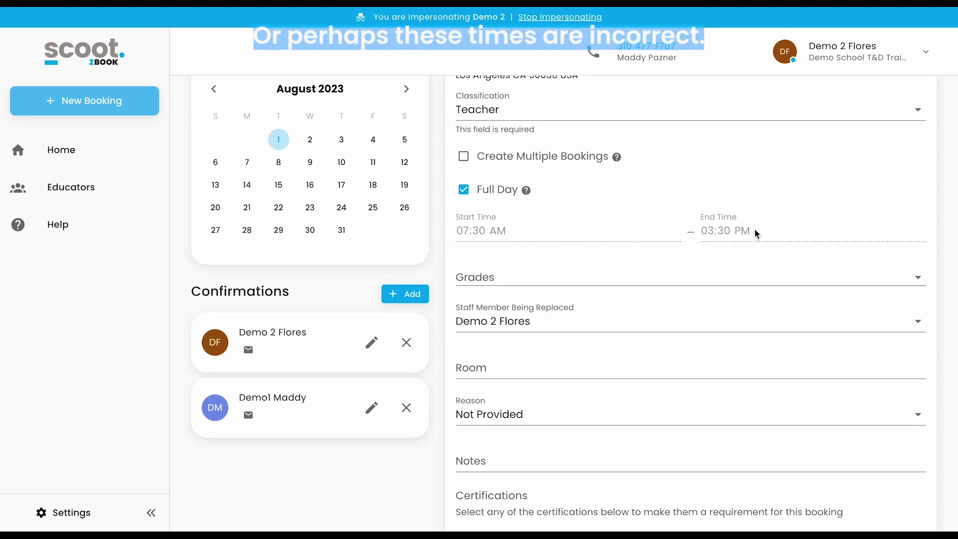
click(465, 191)
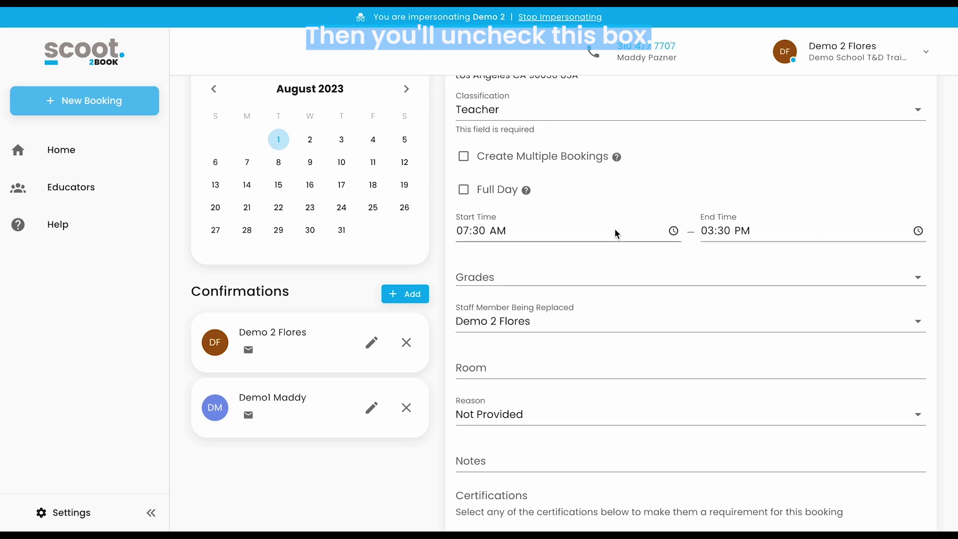
click(492, 232)
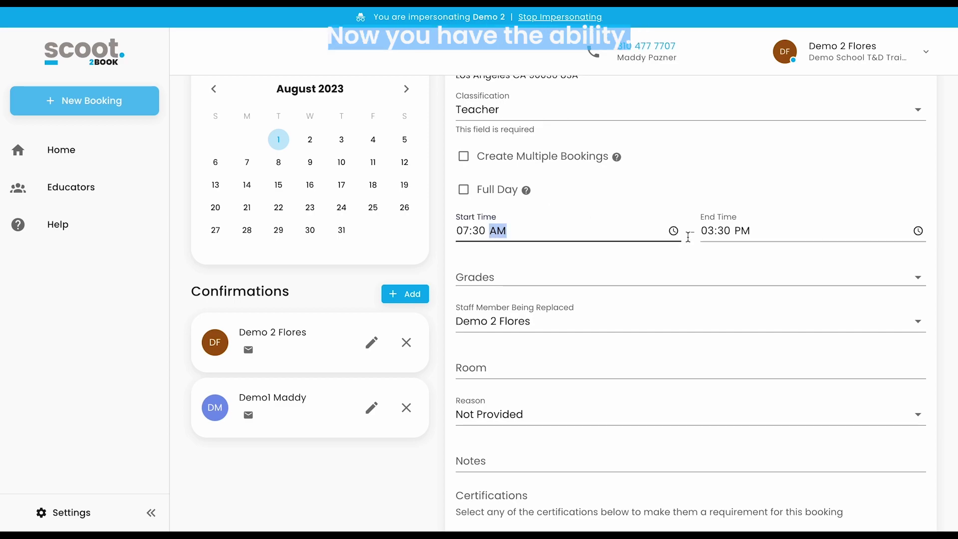
click(673, 231)
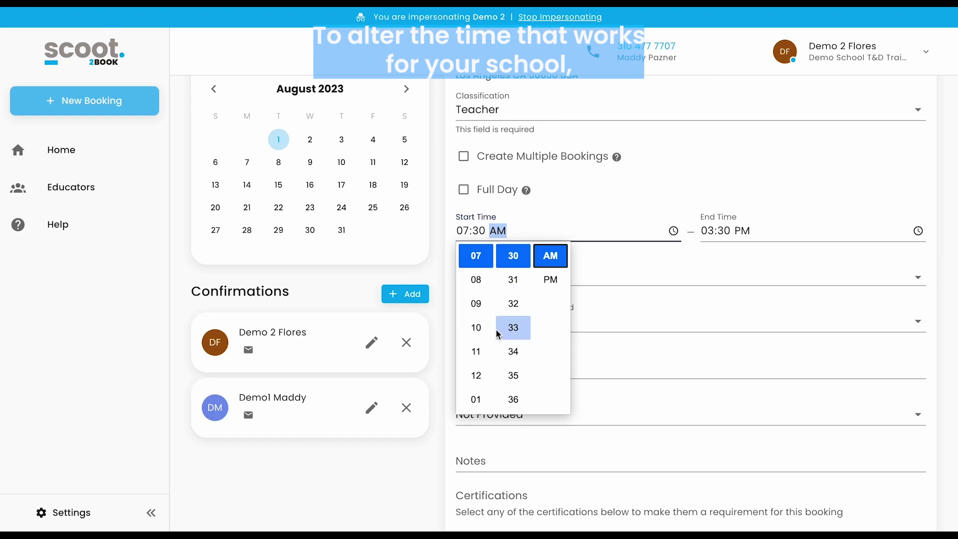
click(667, 207)
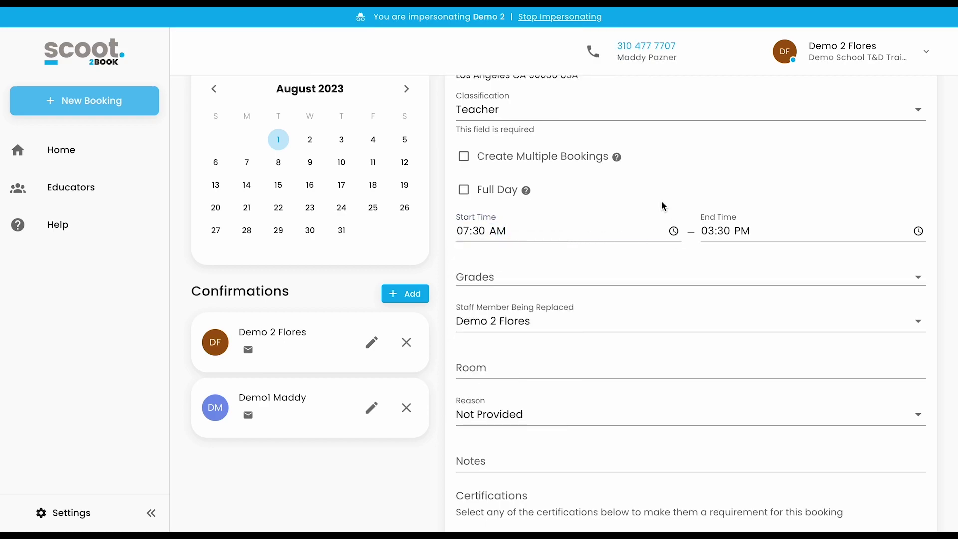
click(465, 191)
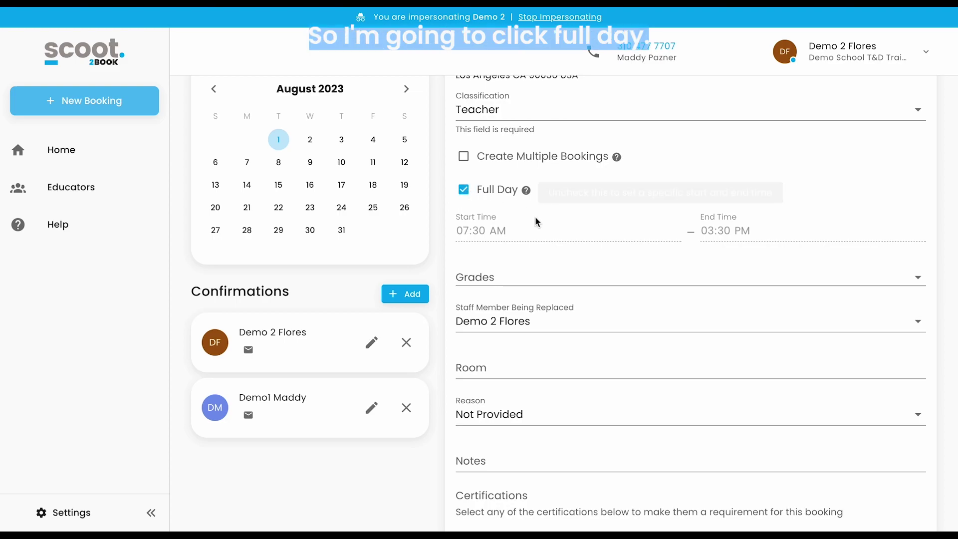
scroll(535, 216, down, 3)
click(593, 132)
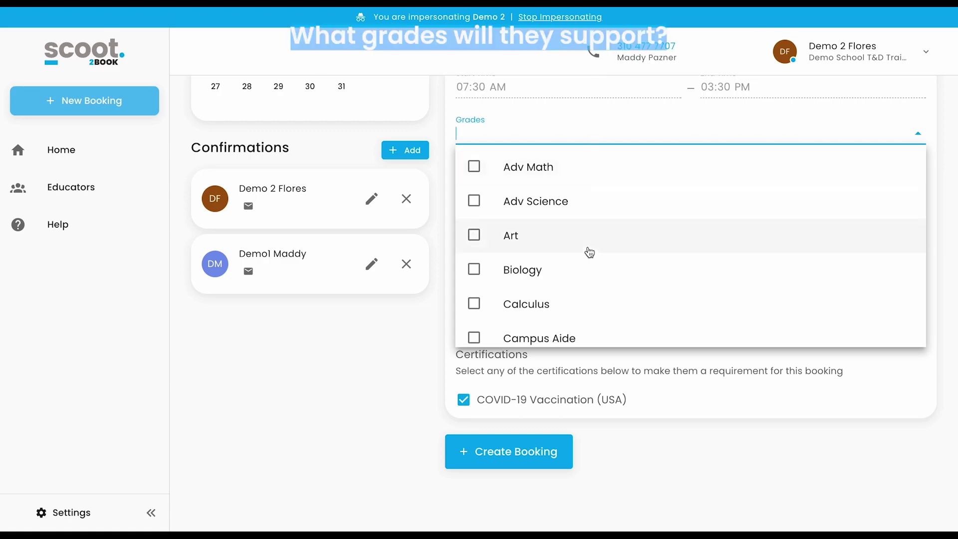
Tick Grade 10, Grade 11 and Biology in the Grades list, then close it
scroll(589, 247, down, 3)
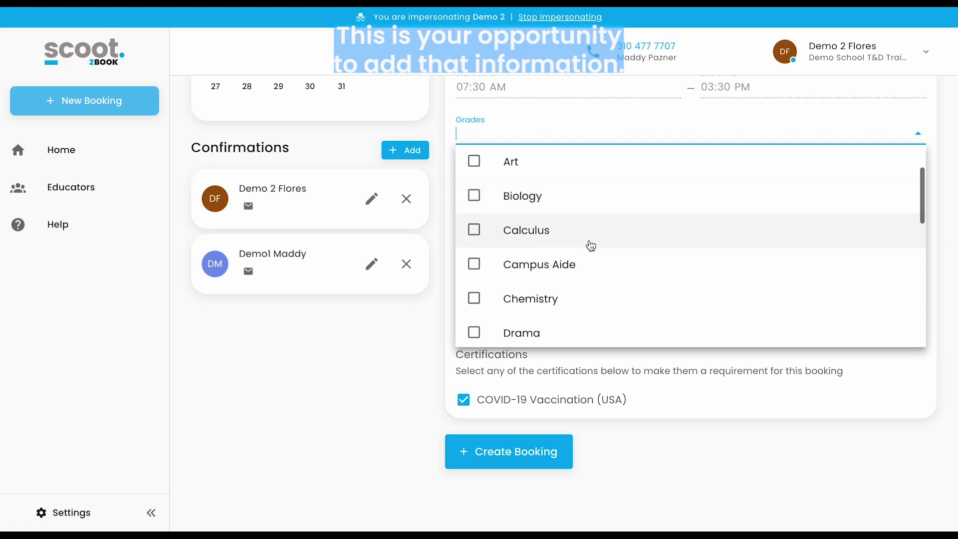
scroll(591, 245, down, 3)
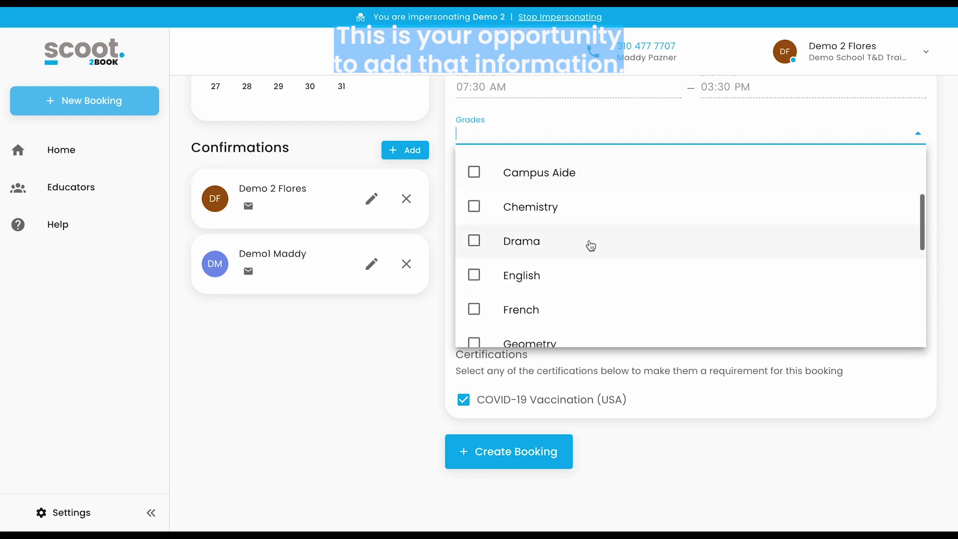
scroll(589, 242, down, 3)
click(475, 253)
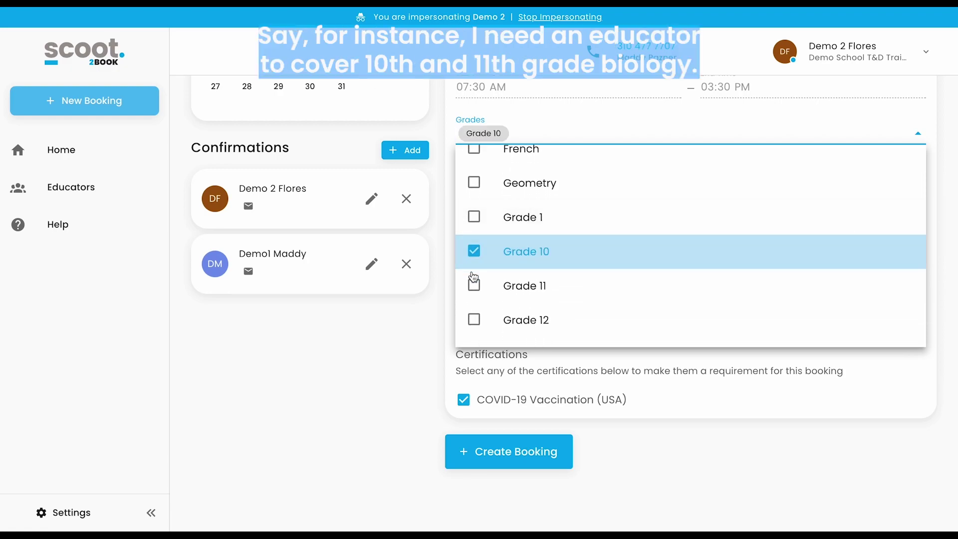
click(473, 280)
scroll(552, 246, up, 6)
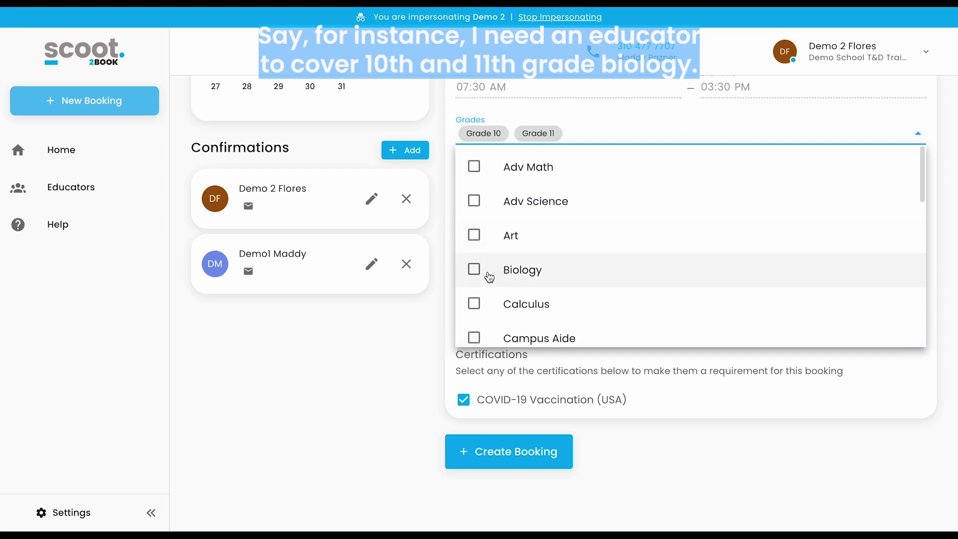
click(491, 276)
click(917, 133)
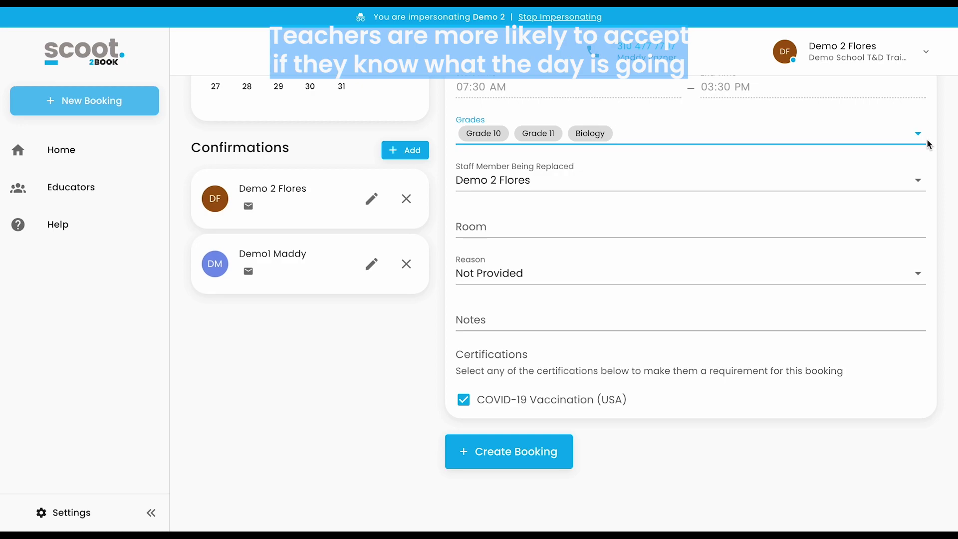
scroll(651, 205, down, 1)
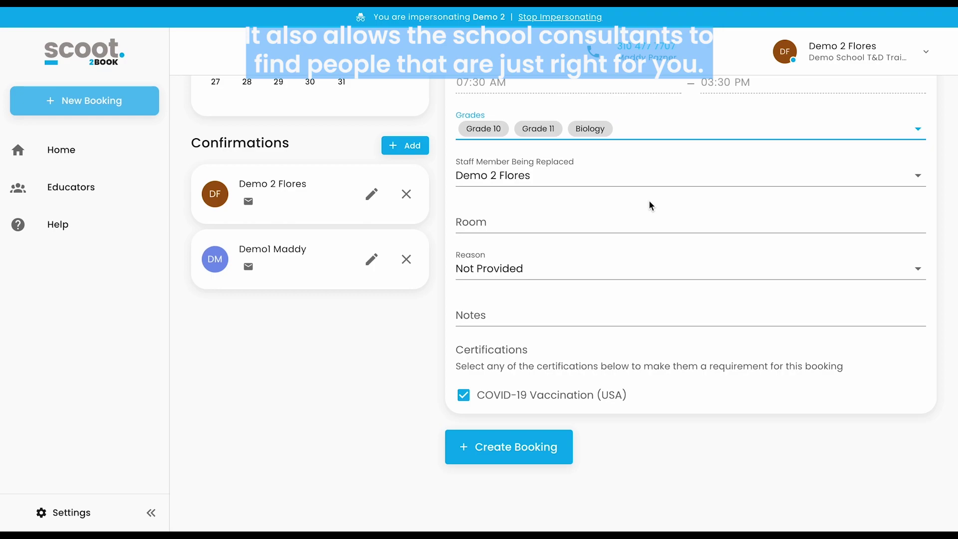
scroll(866, 170, down, 1)
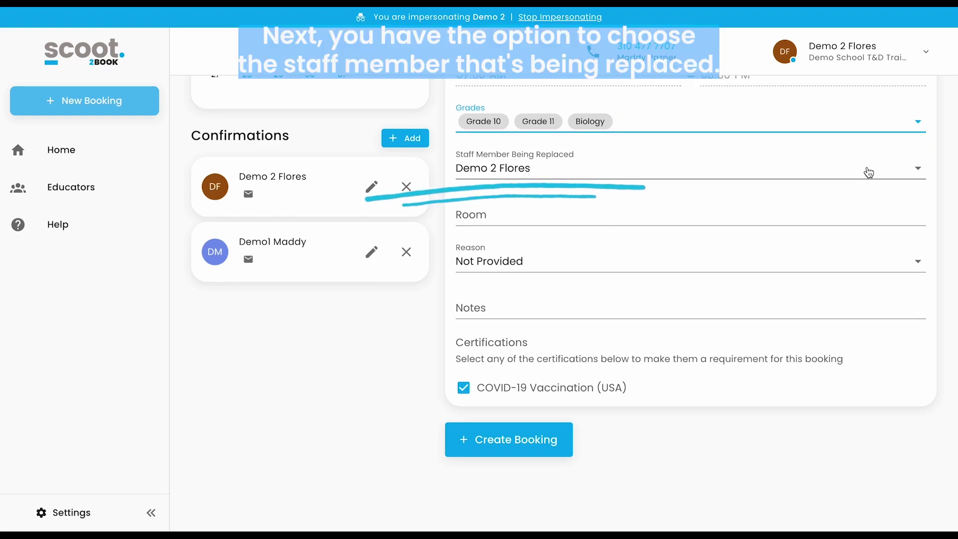
Pick the current user as the staff member being replaced and enter Room 131
click(867, 172)
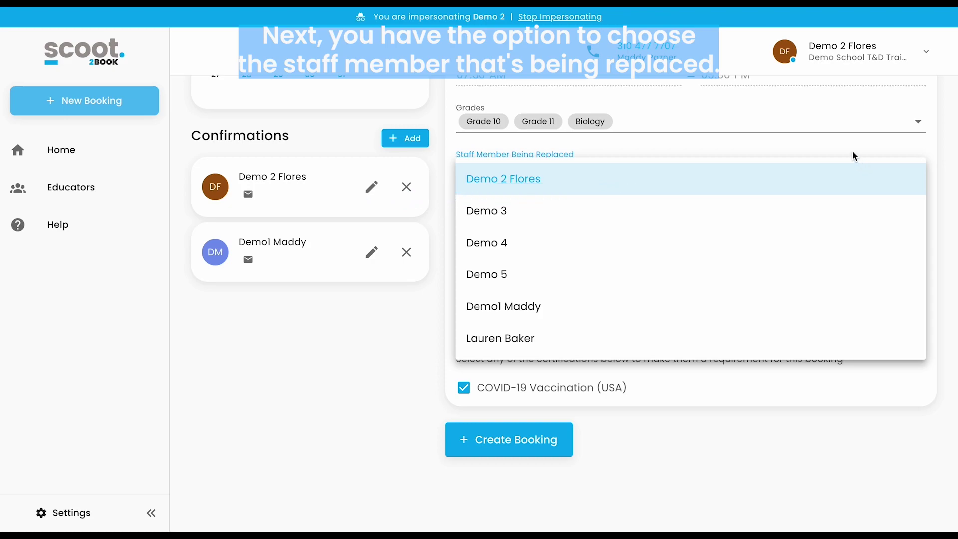
click(900, 177)
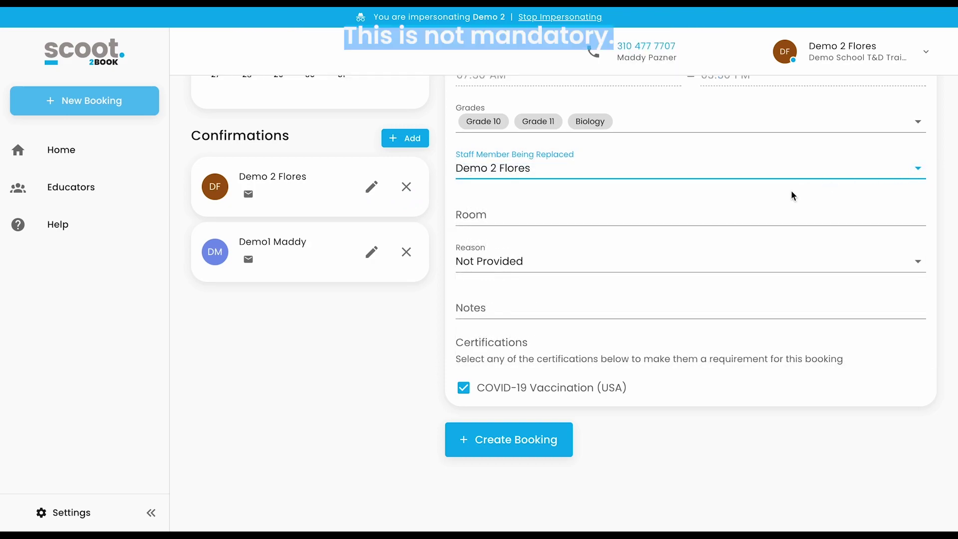
click(619, 220)
text(131)
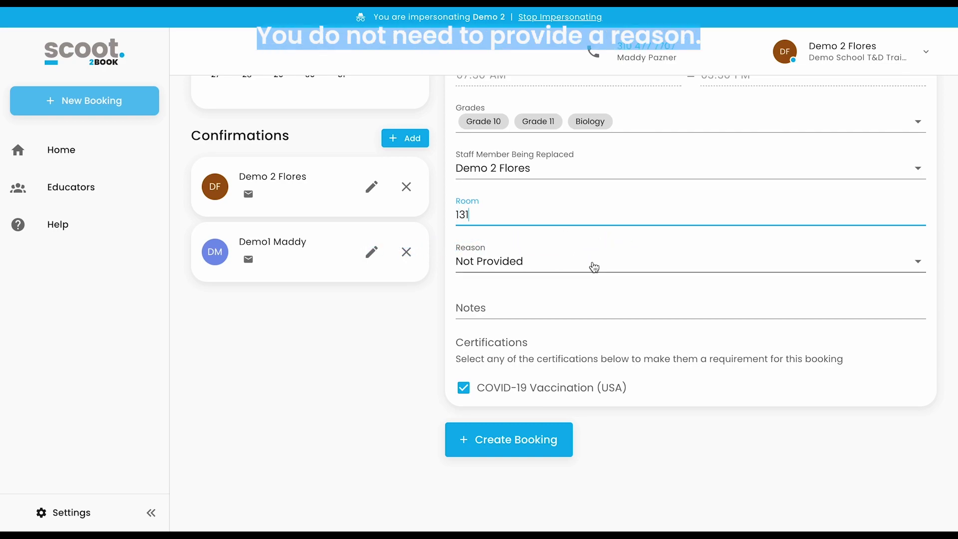
click(600, 295)
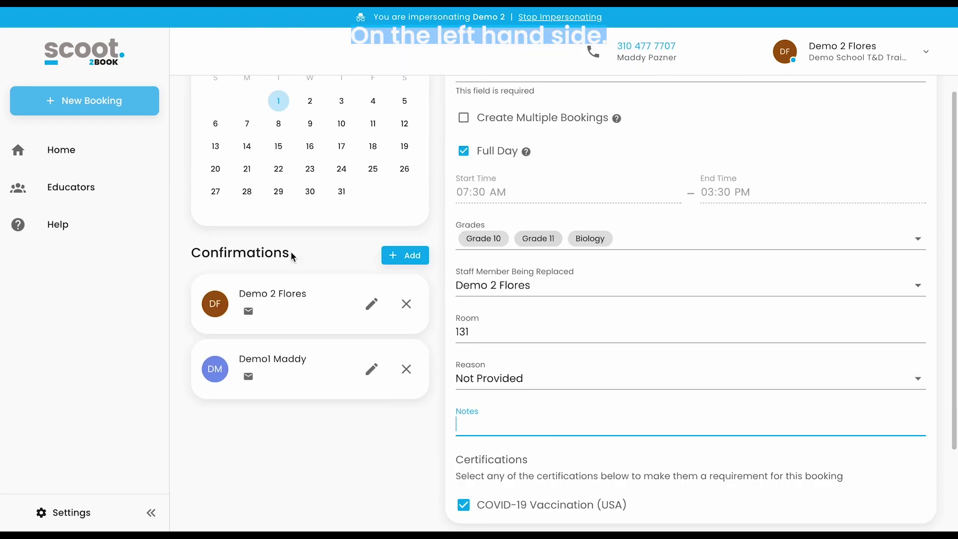
Type the note 'lesson plans will be provided, park in space 23', fixing a typo
scroll(291, 251, down, 1)
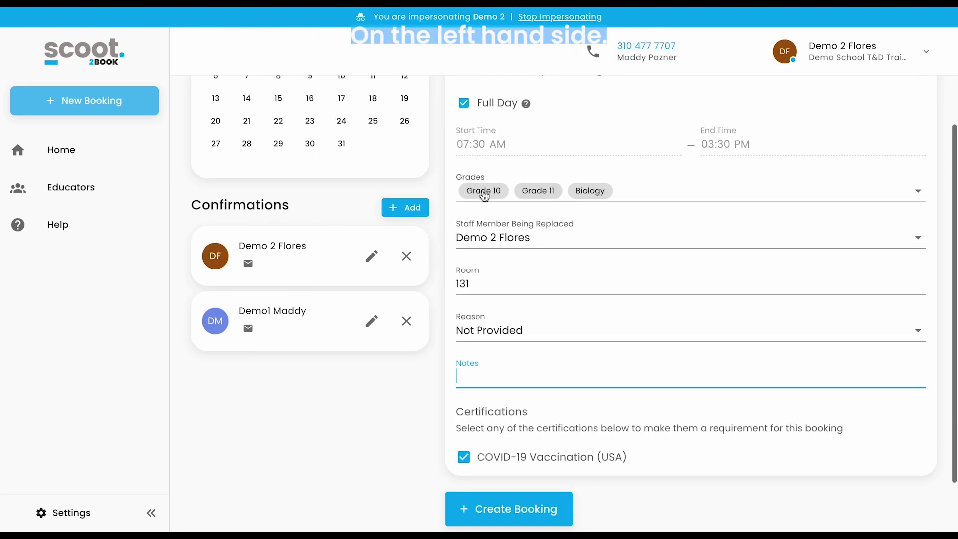
scroll(529, 245, down, 1)
scroll(529, 244, up, 3)
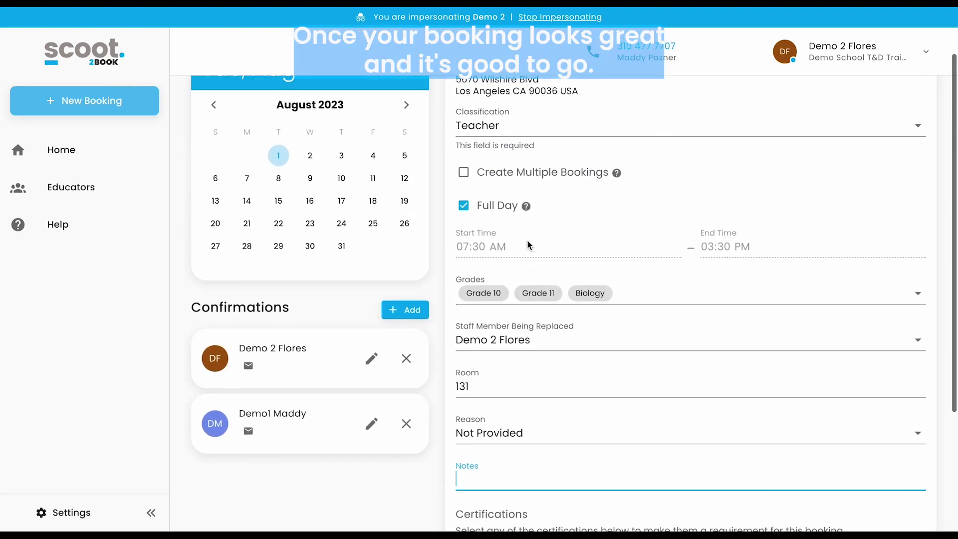
scroll(528, 244, down, 4)
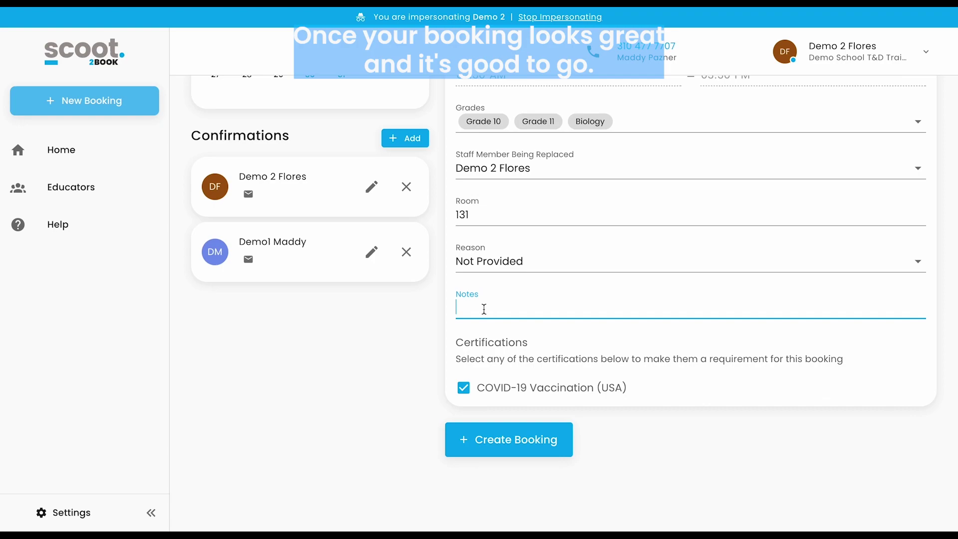
text(lesson plans will be)
key(BackSpace)
text(be )
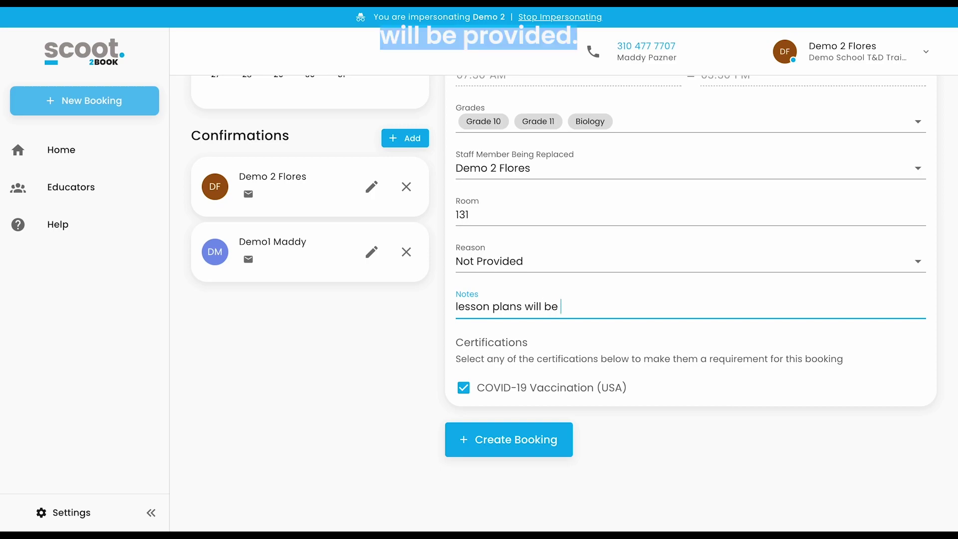
text(provided ,)
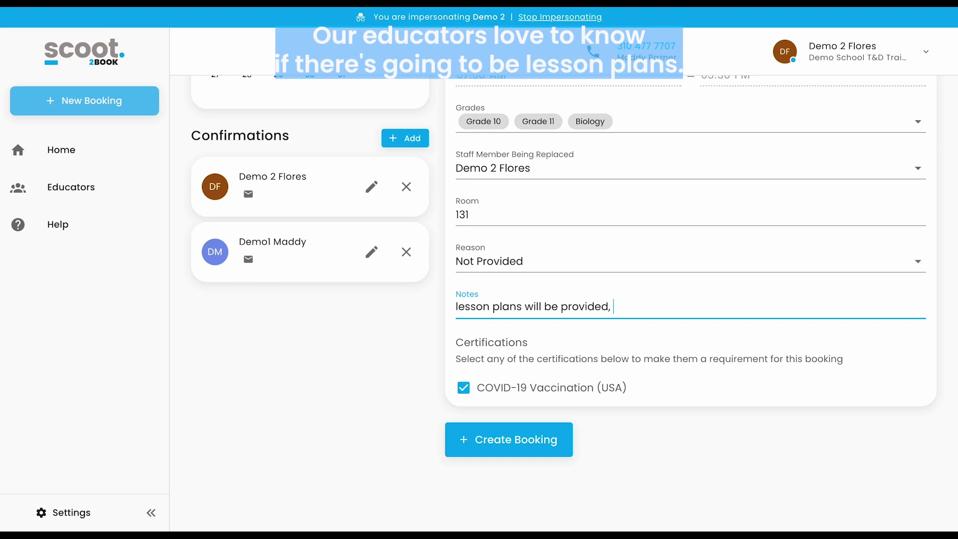
text( park)
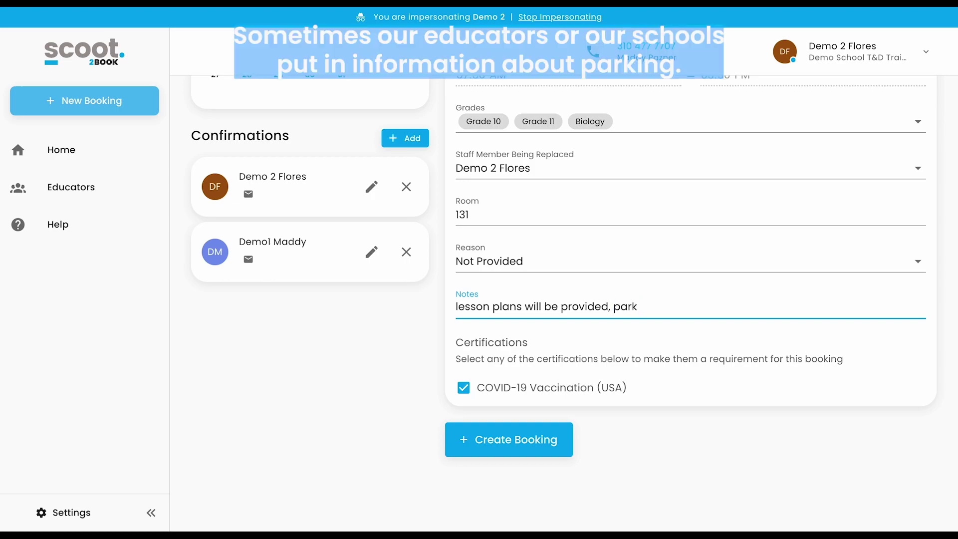
text( in space 23)
scroll(573, 287, up, 3)
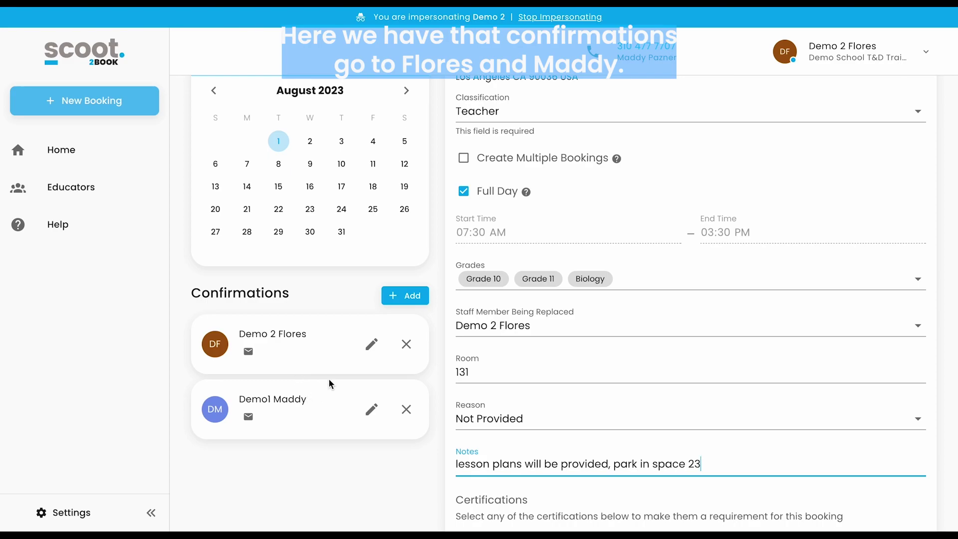
click(401, 299)
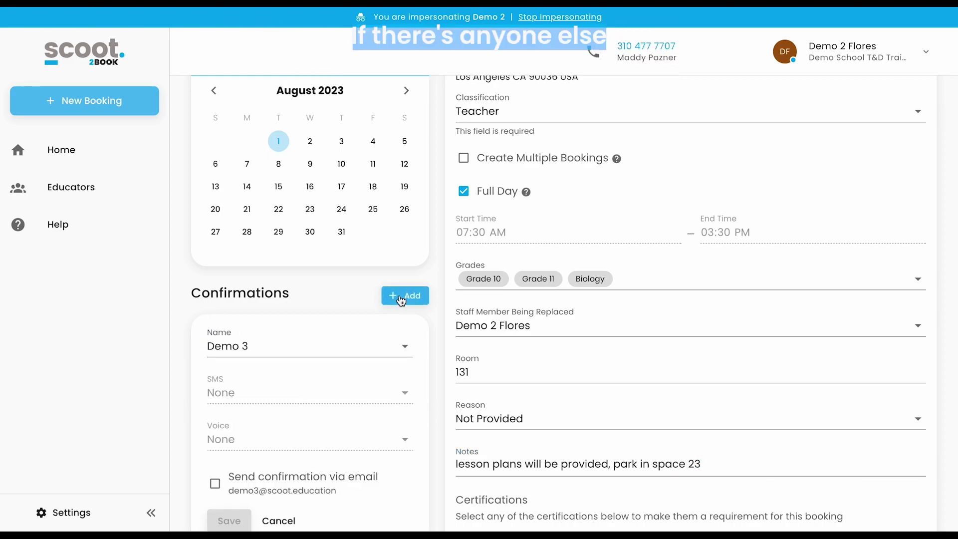
scroll(399, 299, down, 3)
scroll(399, 298, down, 1)
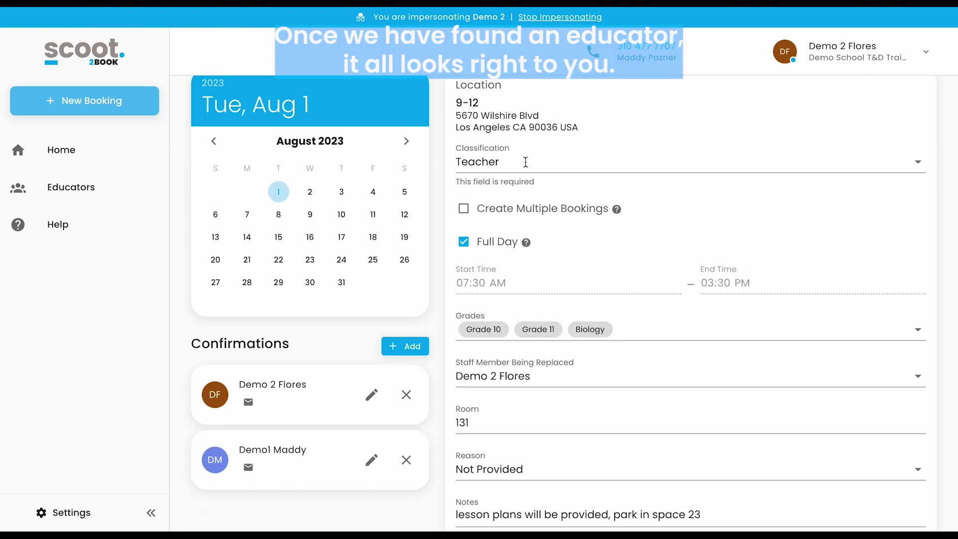
scroll(525, 162, down, 4)
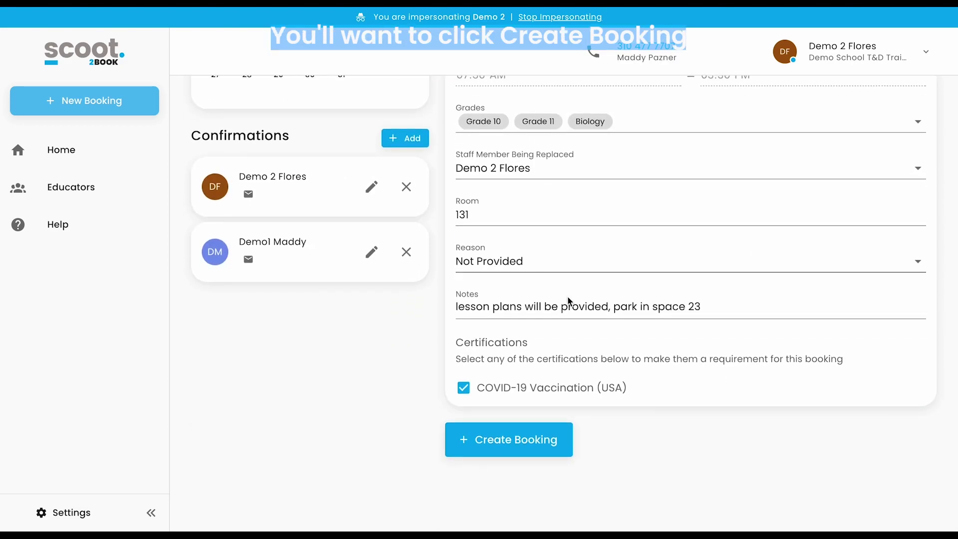
Prefix the notes with 'DEMO', submit the booking and review the Success page
click(456, 307)
text(DEMO)
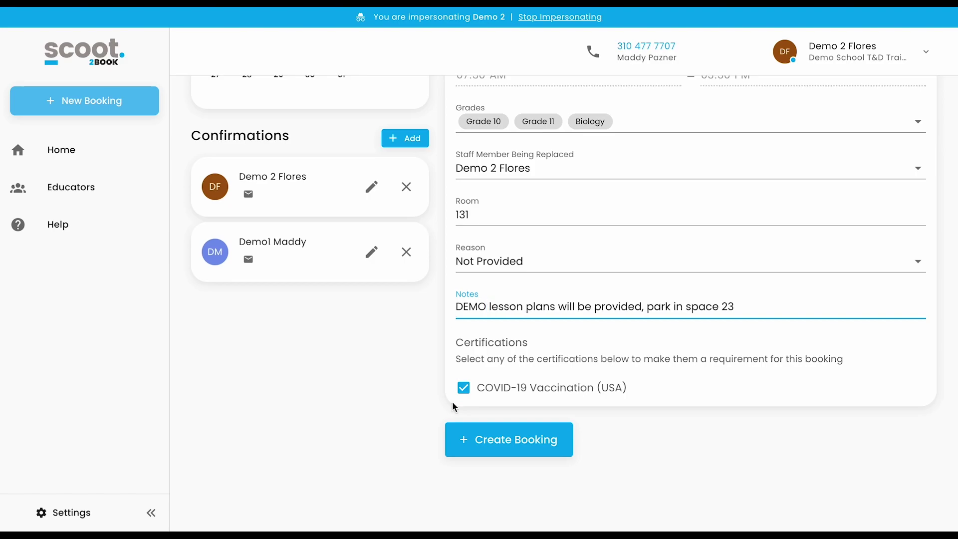
click(504, 438)
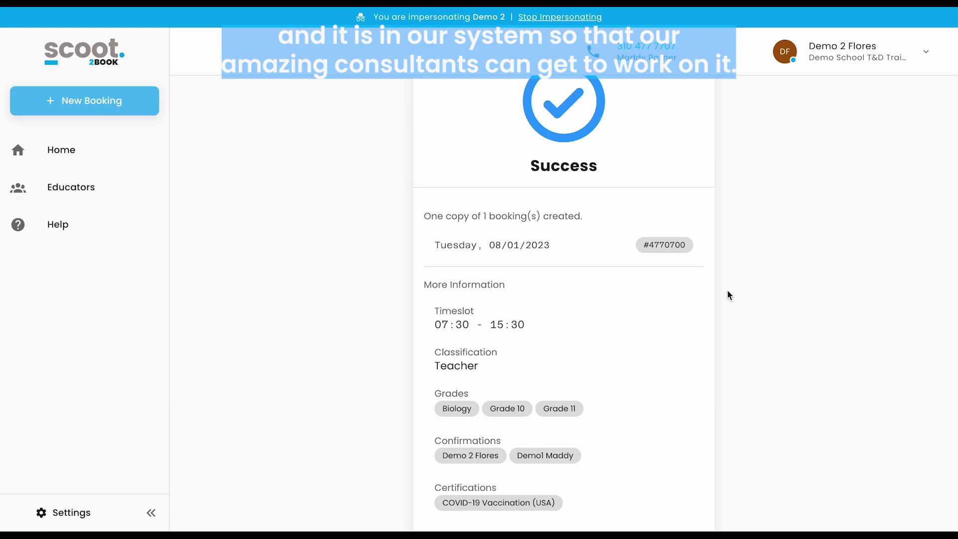
scroll(727, 291, down, 1)
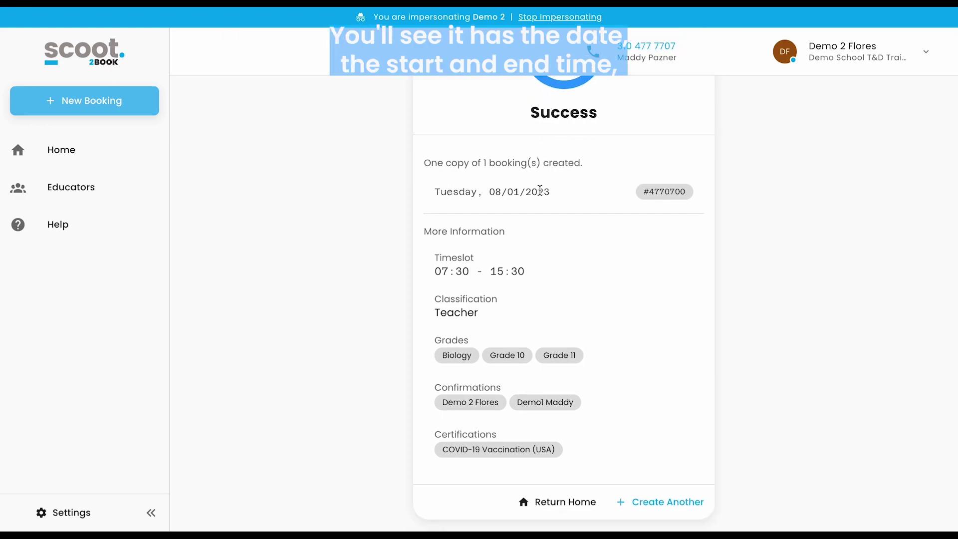
scroll(549, 267, down, 1)
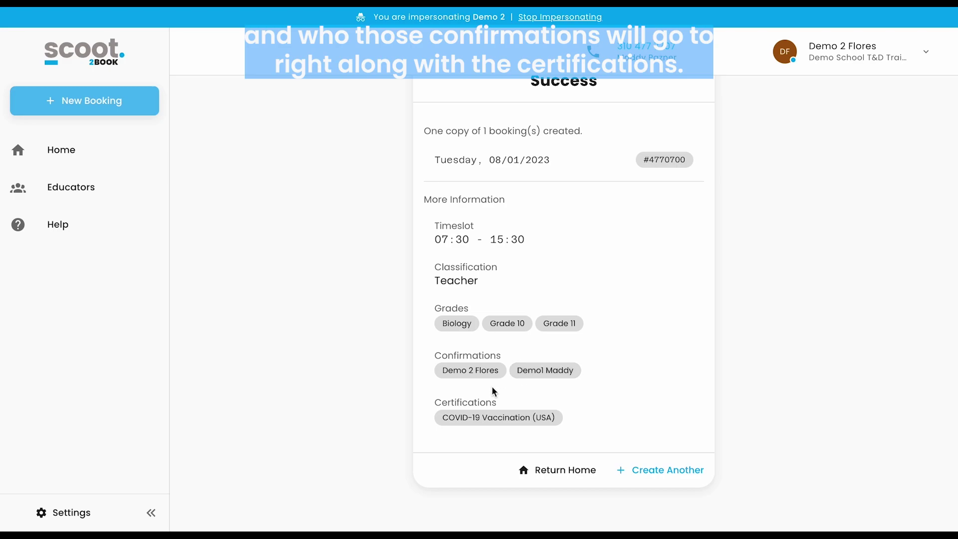
scroll(618, 391, up, 2)
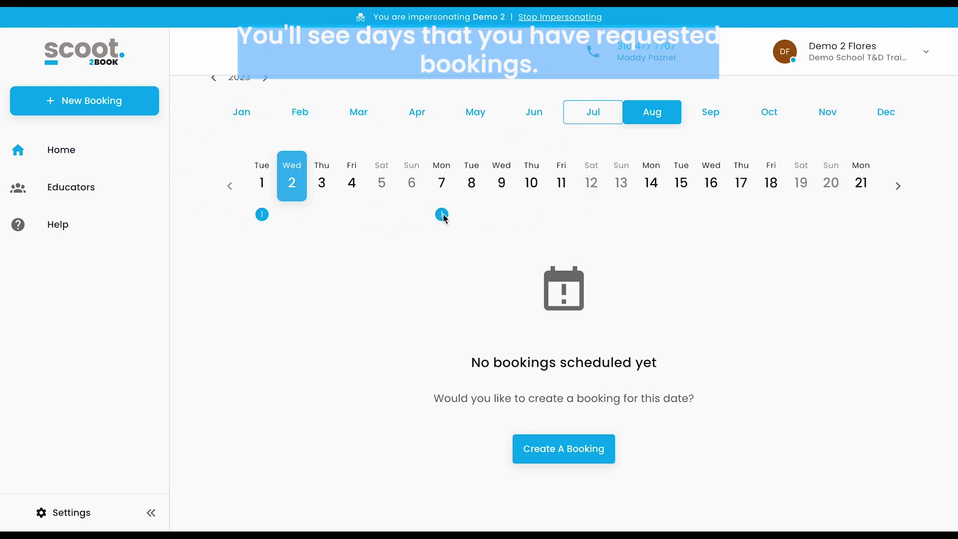
Show the booking card for Tuesday, August 1 in the home date strip
click(262, 185)
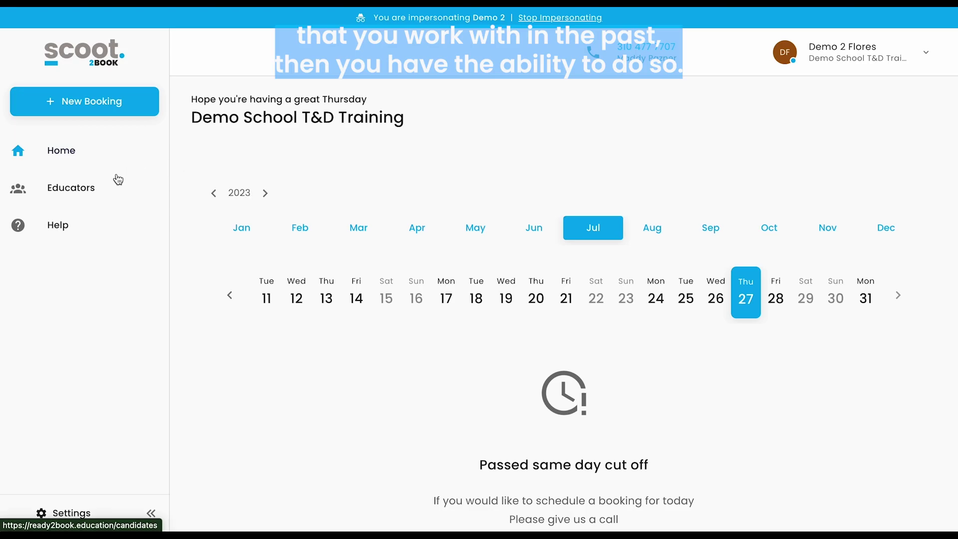
Open the Educators list, preview the first educator's profile, then close it
click(86, 188)
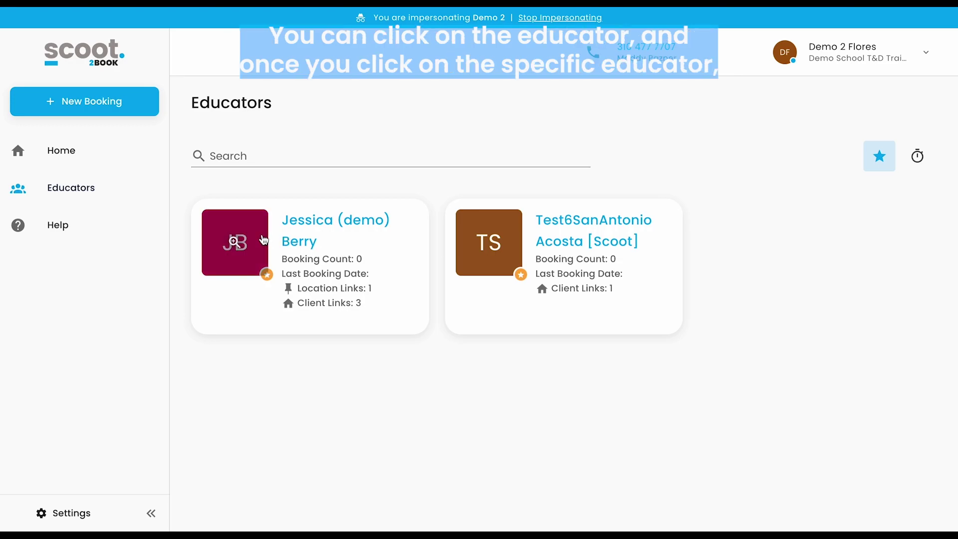
click(314, 239)
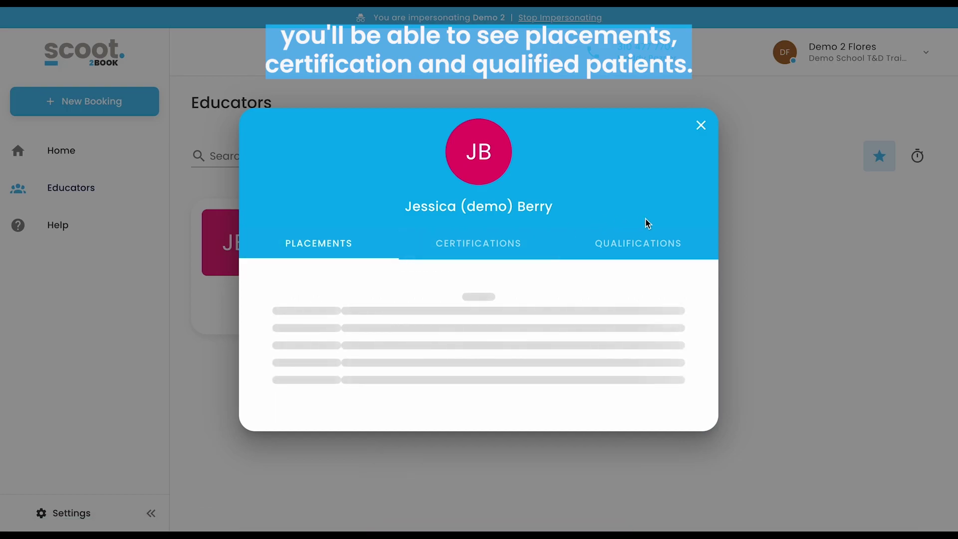
key(Escape)
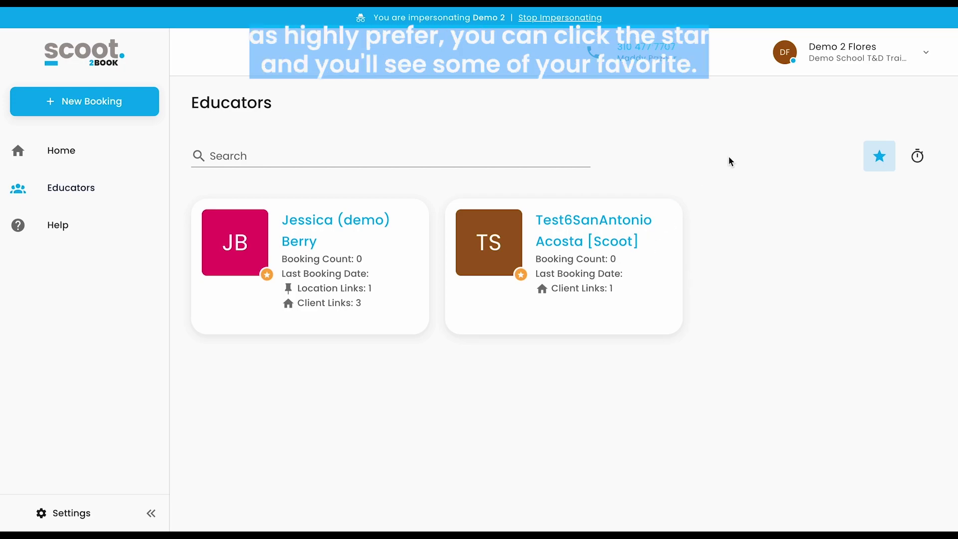
click(878, 160)
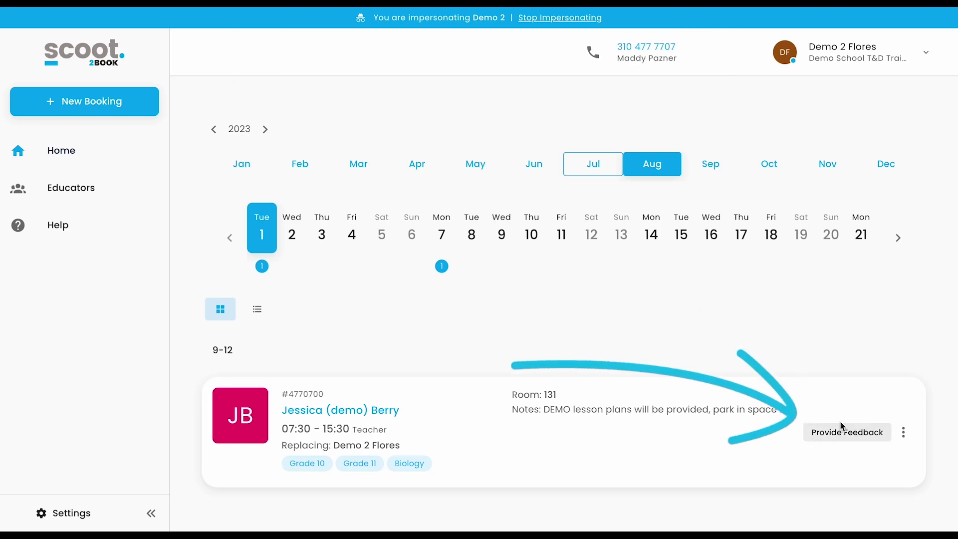
Open Quick Feedback for the educator on the Aug 1 booking card
click(832, 434)
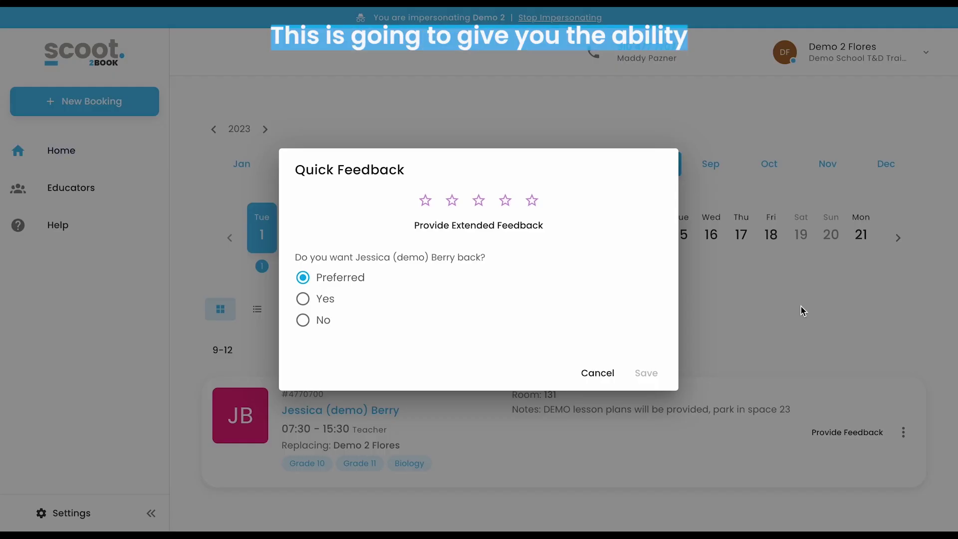